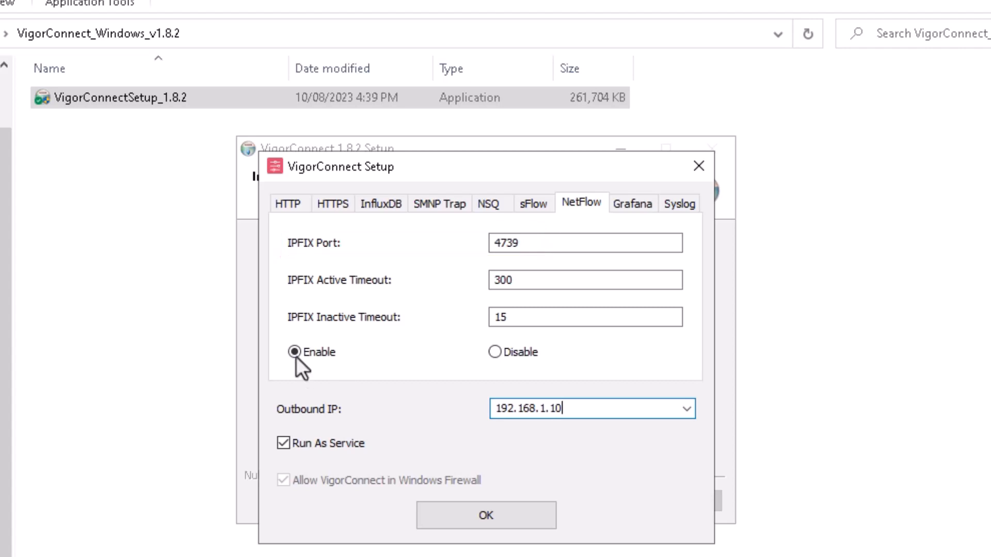
- Try to apply the VigorConnect setup settings with outbound IP 192.168.1.10
click(518, 516)
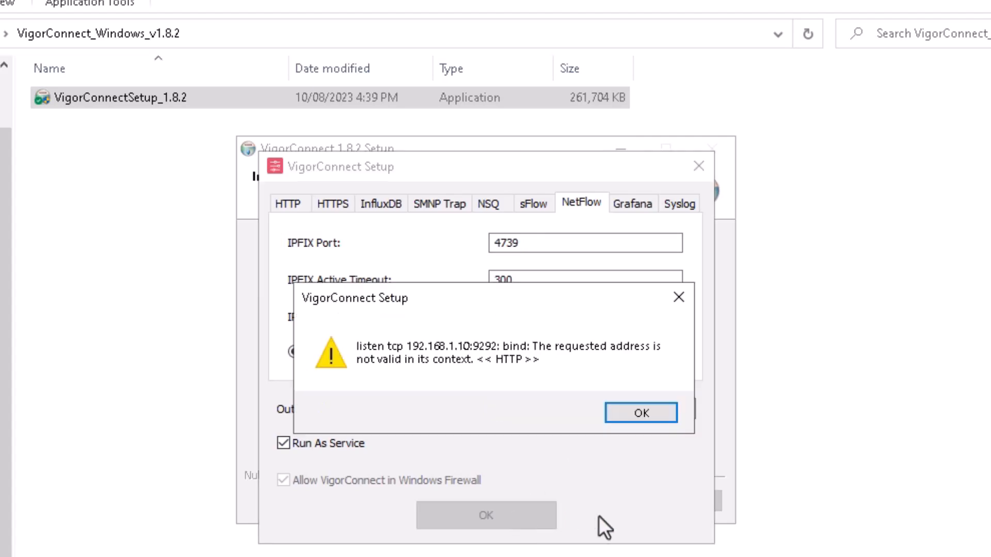
click(623, 413)
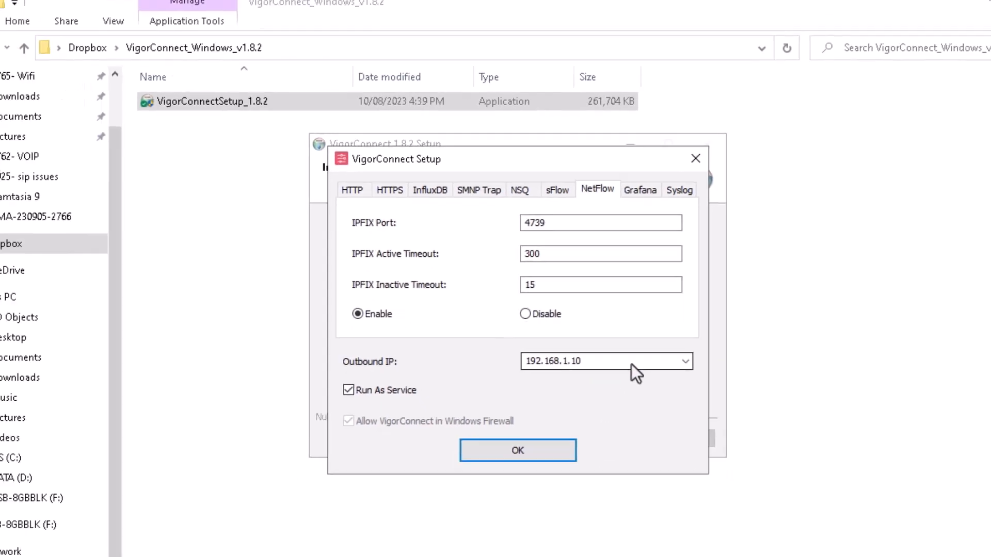
- Switch to Command Prompt and run ipconfig to look up the computer's Ethernet IPv4 address
key(alt+Tab)
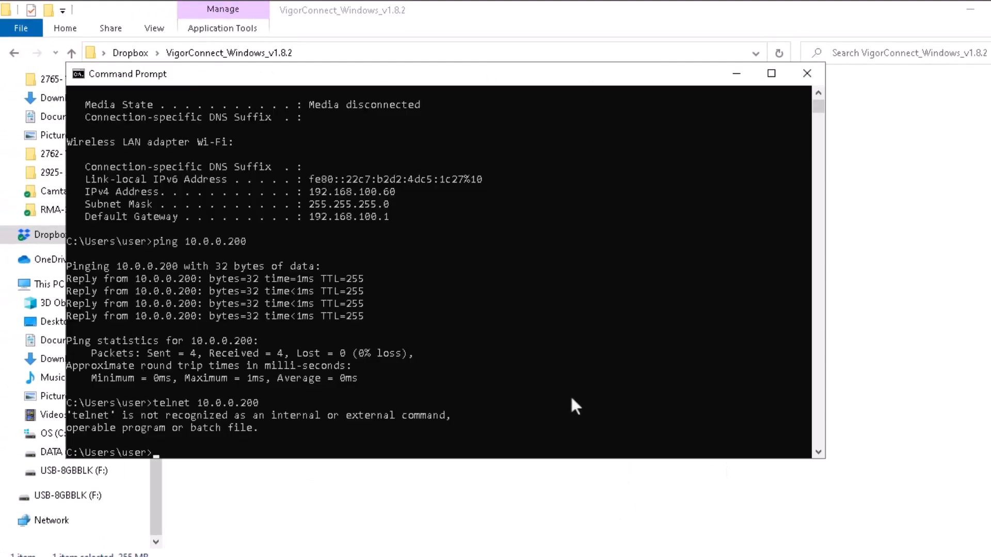
text(ipconfig)
key(Return)
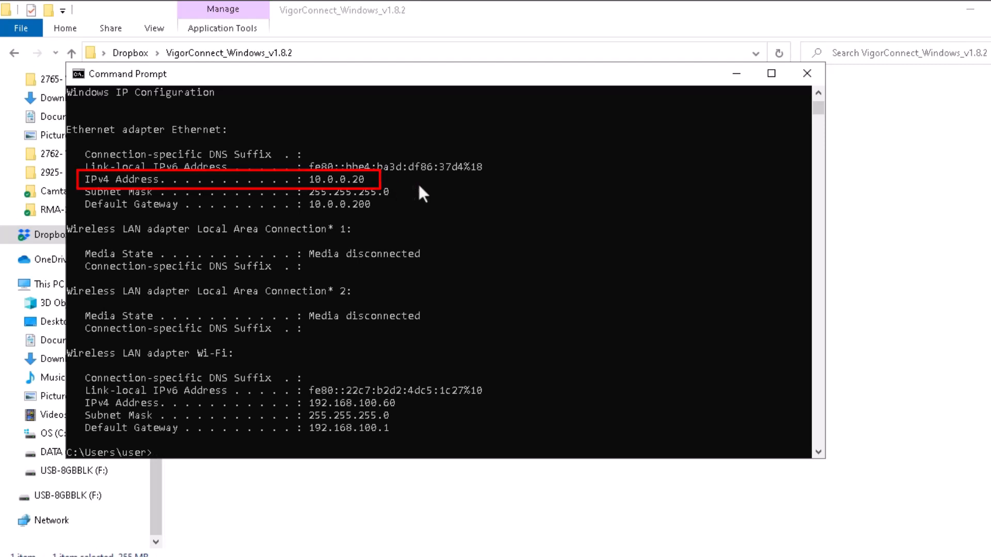
- Set the outbound IP to 10.0.0.20, save the VigorConnect setup settings and finish the installation
click(742, 76)
text(10.0.0.20)
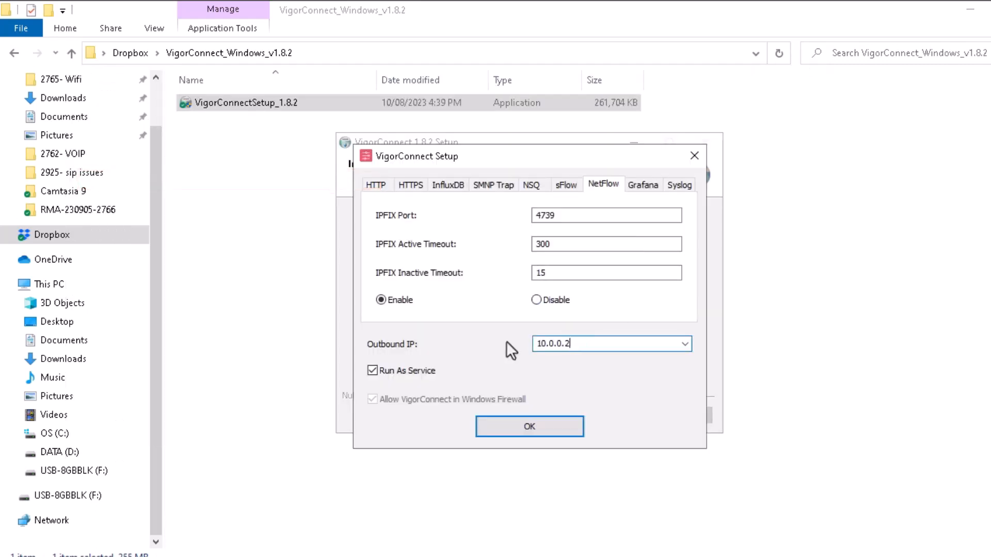
click(516, 428)
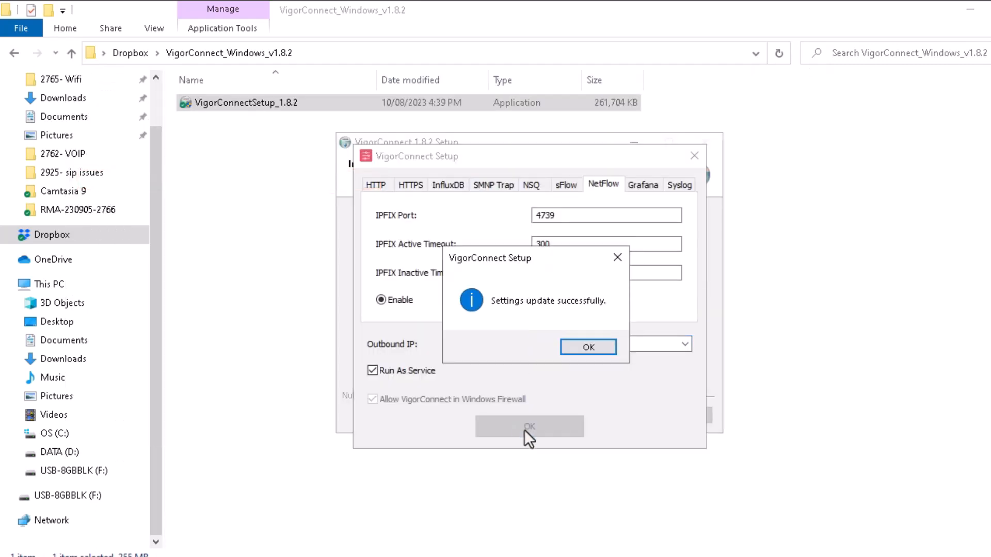
click(589, 351)
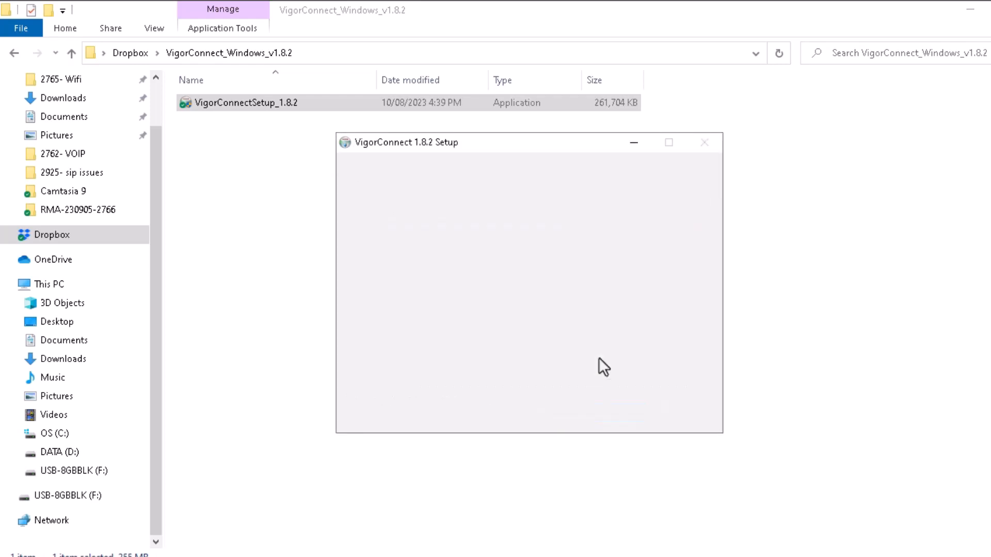
click(617, 416)
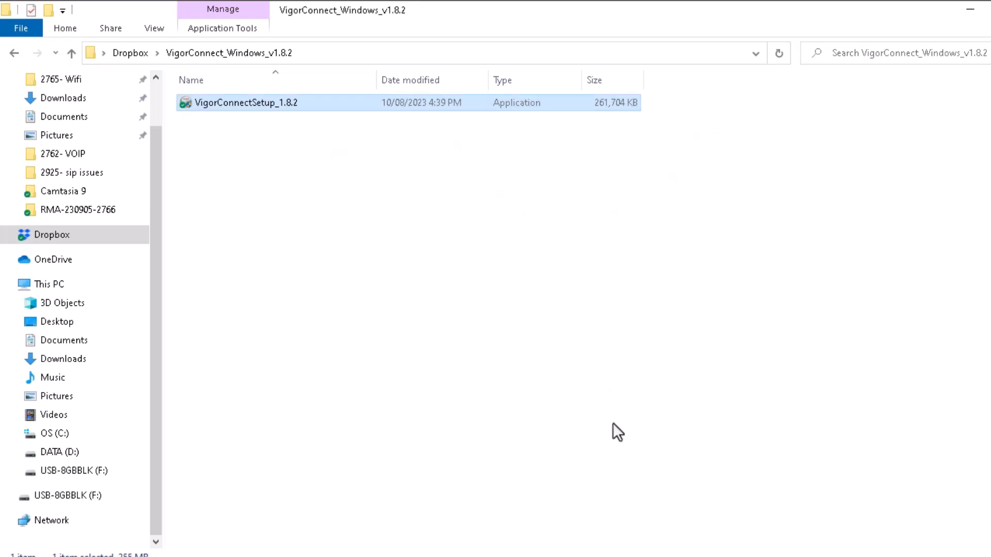
- Reopen VigorConnect Setup from the desktop, check the HTTPS and HTTP settings, and save them
click(971, 17)
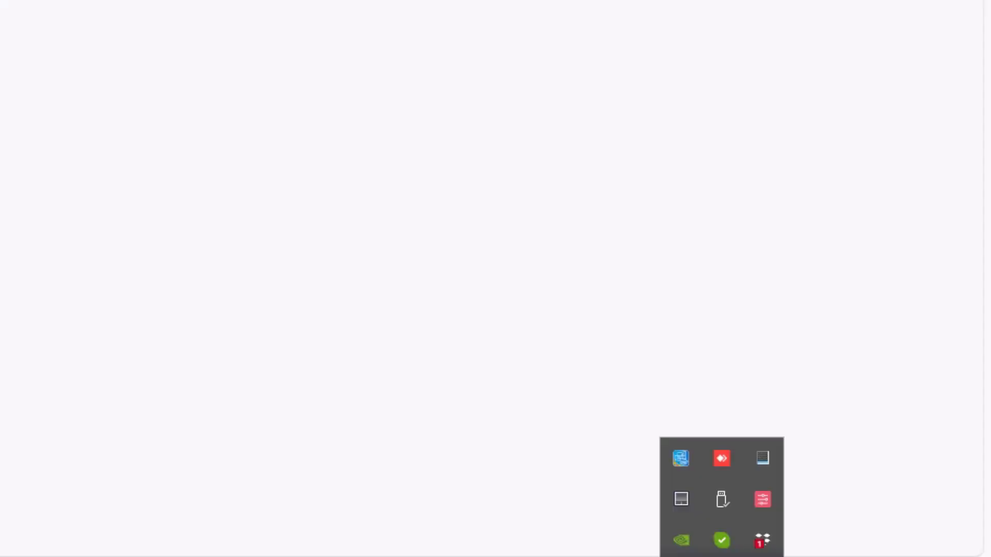
right_click(759, 494)
click(816, 452)
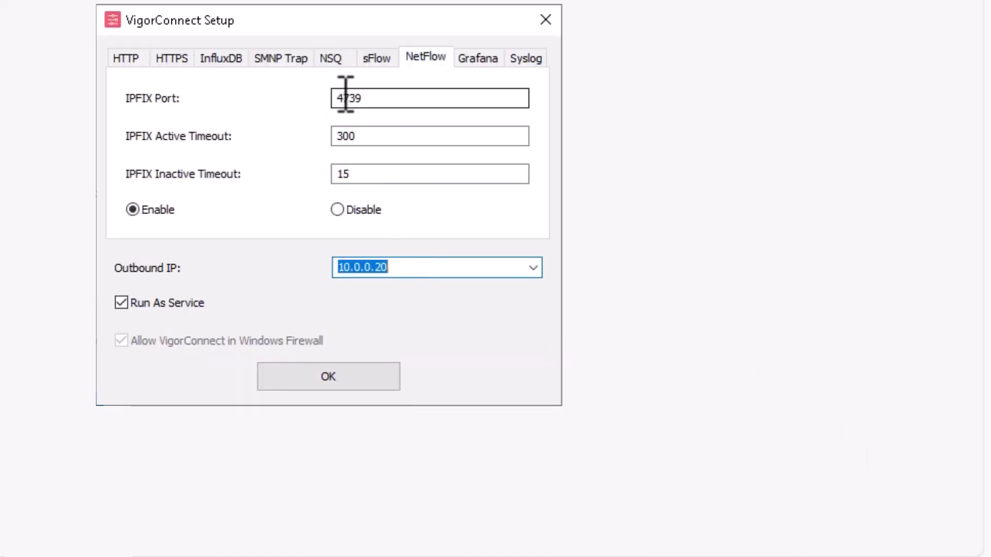
click(180, 66)
click(129, 66)
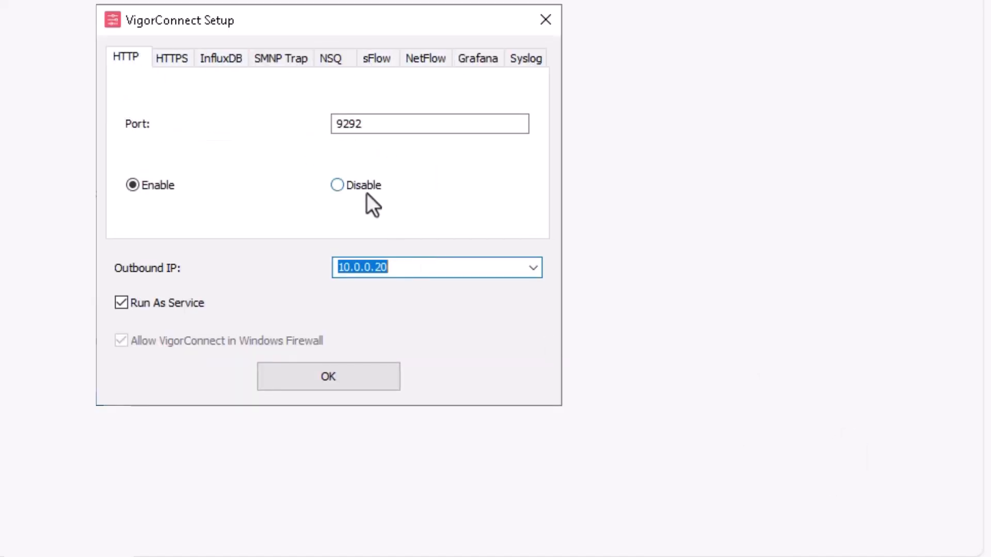
click(336, 383)
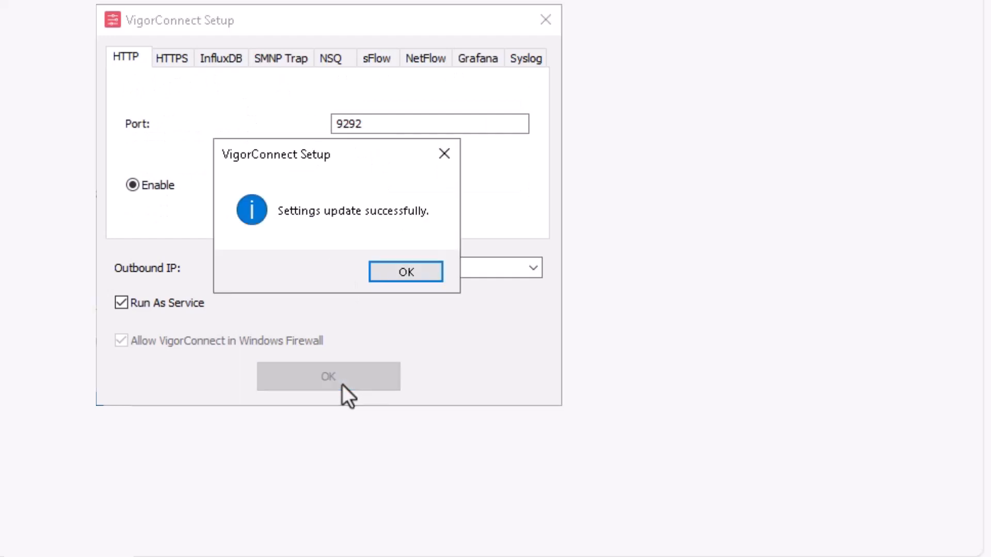
click(405, 273)
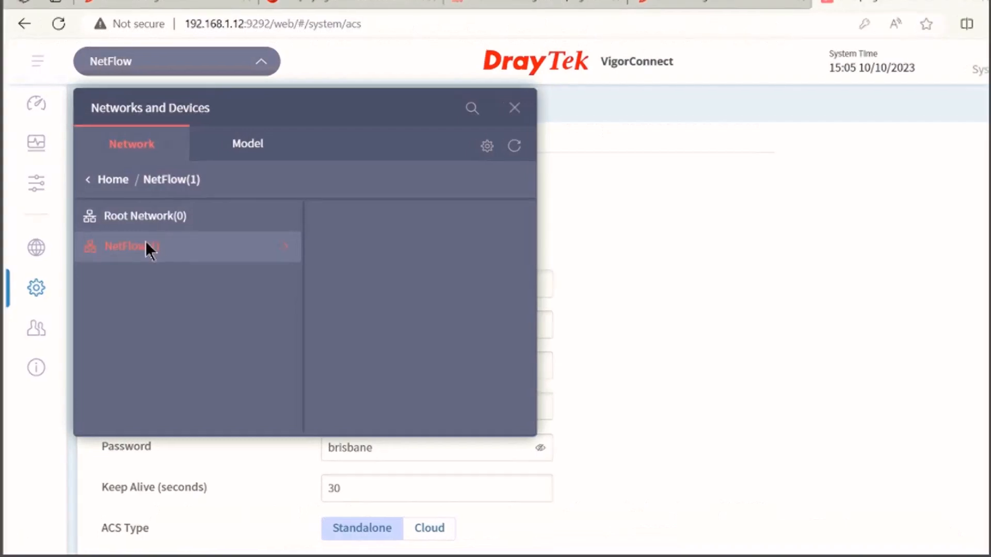
- Select the NetFlow network in VigorConnect and open the system's ACS server settings
click(146, 244)
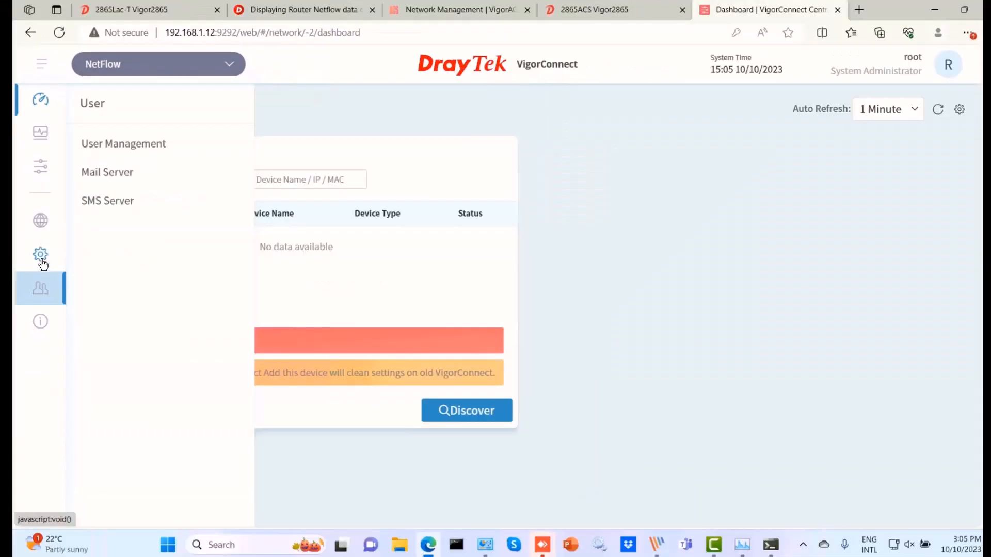
mouse_move(35, 289)
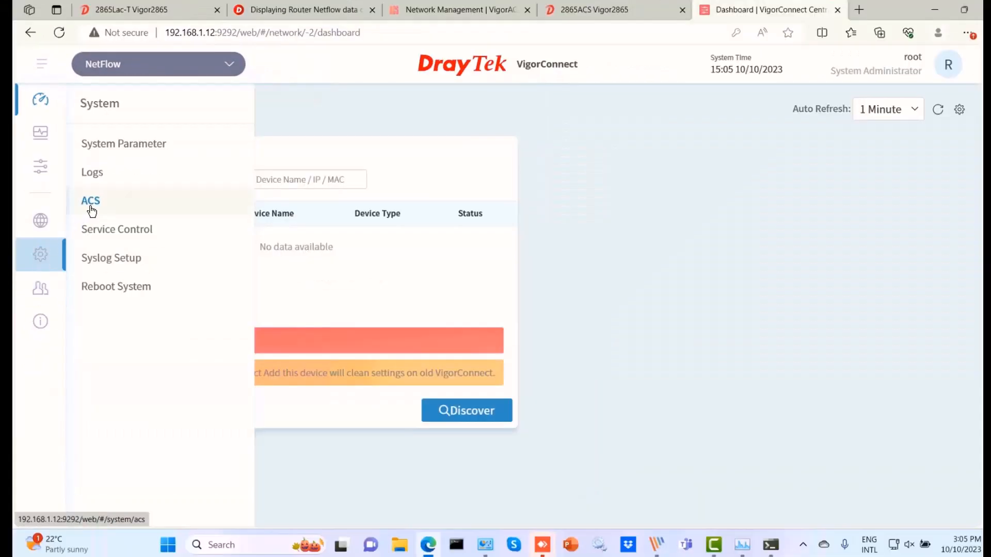
click(96, 236)
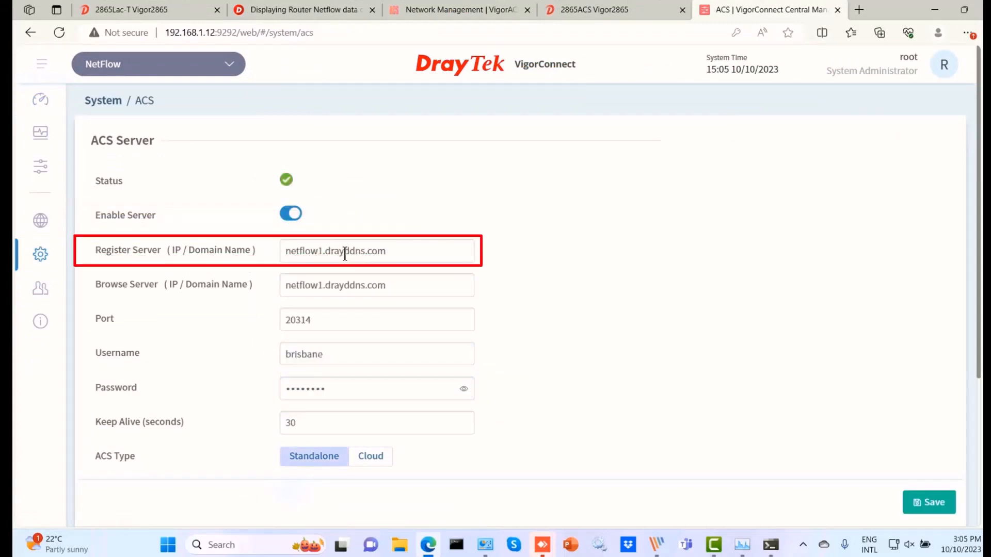
- Check the ACS server credentials against the VigorACS network management page and save the ACS settings
click(388, 286)
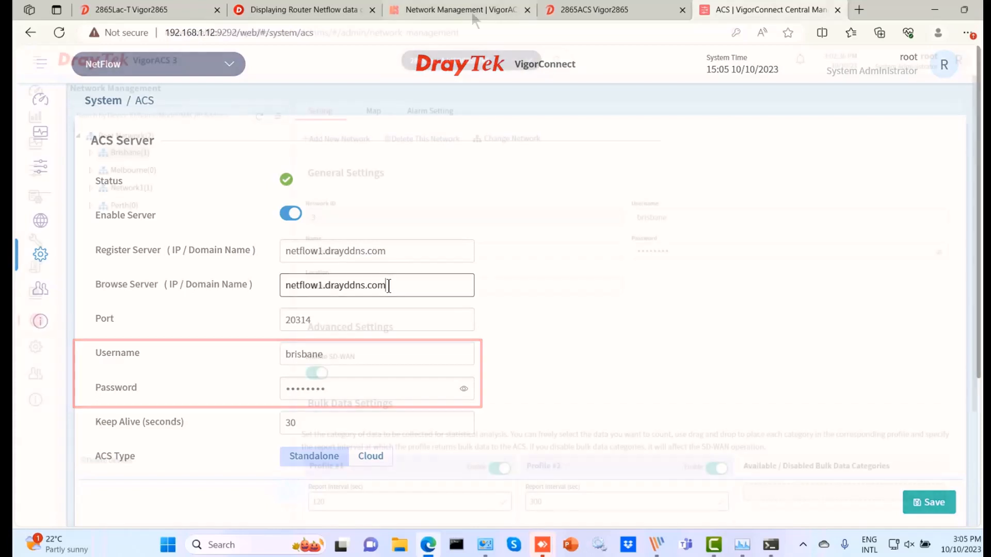
click(463, 10)
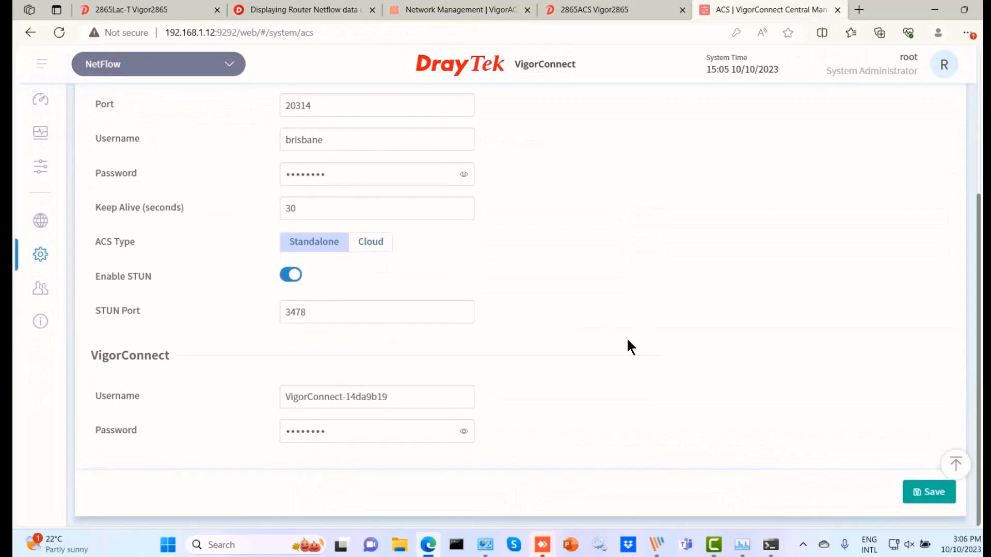
click(934, 493)
scroll(819, 384, up, 2)
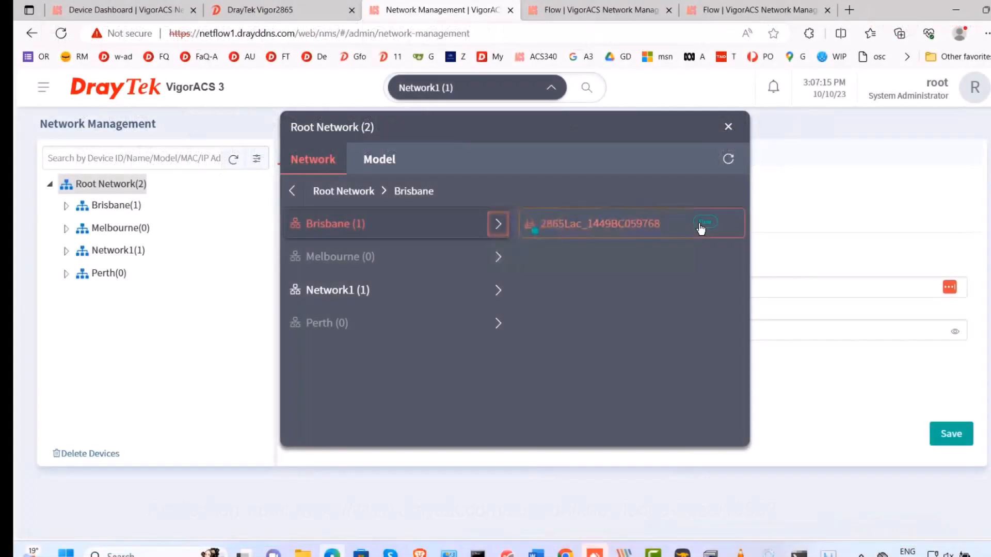
- In VigorACS, select the 2865Lac router in the Brisbane network, open its Flow monitoring and log in to VigorConnect
click(701, 228)
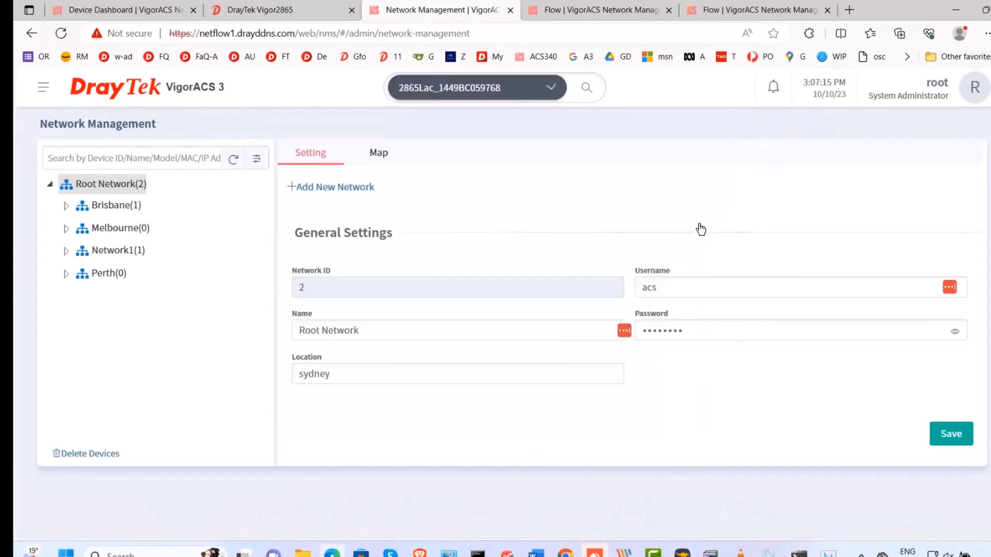
click(42, 87)
click(57, 204)
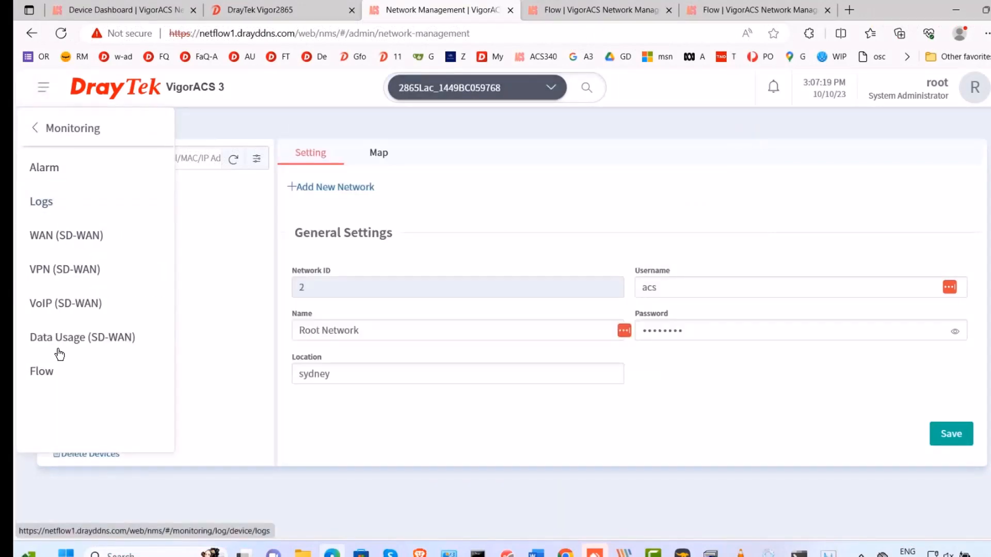
click(53, 371)
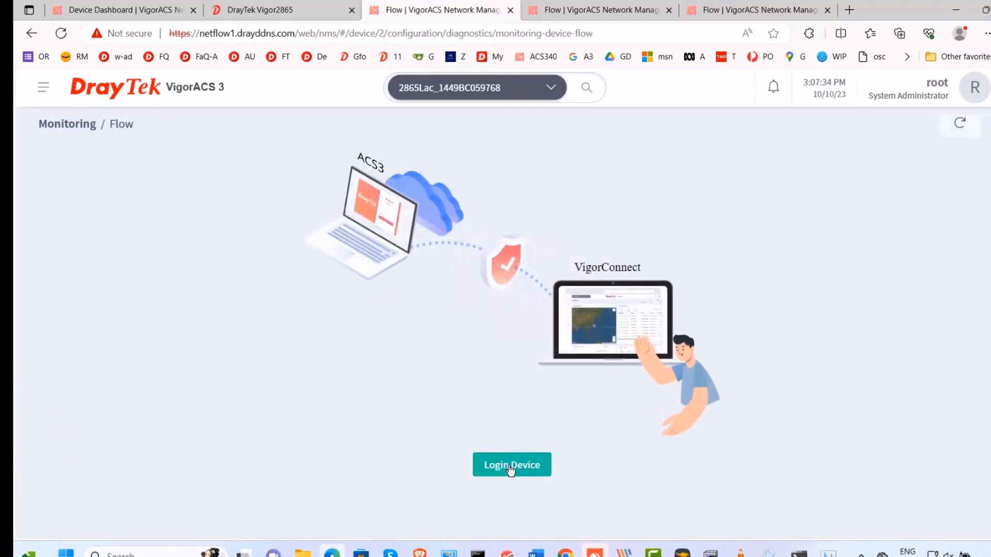
click(509, 466)
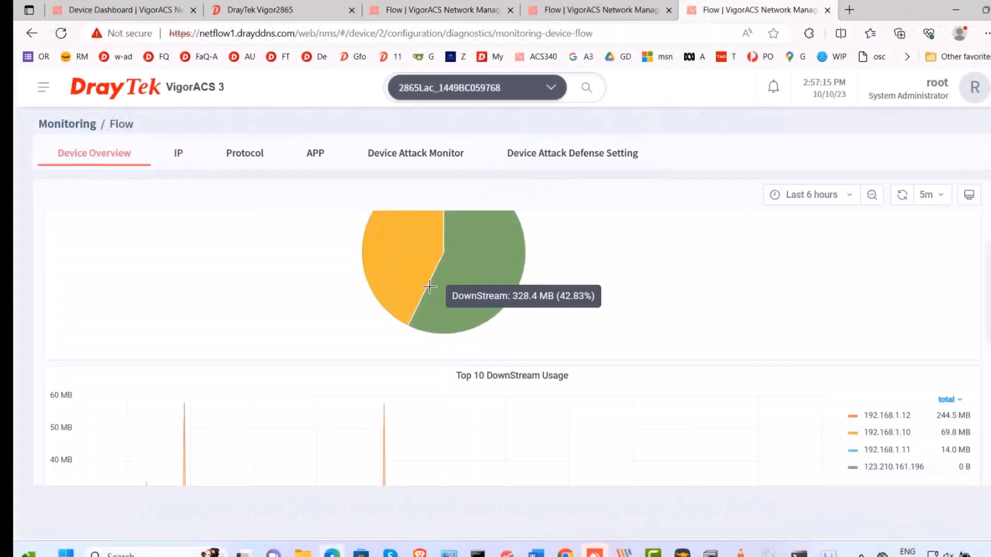
- Review the device overview's stream usage pie chart and the top 10 downstream and upstream usage graphs
scroll(434, 290, down, 2)
scroll(433, 290, down, 3)
scroll(433, 291, up, 6)
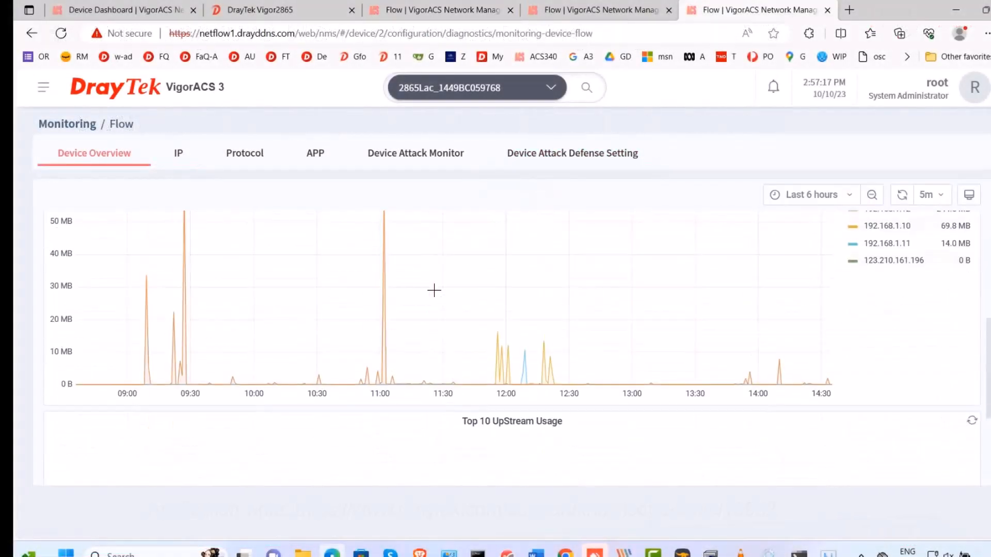
- Inspect IP flow data for source 192.168.1.12 and destination 203.45.166.174 (mingle.lnk.telstra.net.)
click(178, 163)
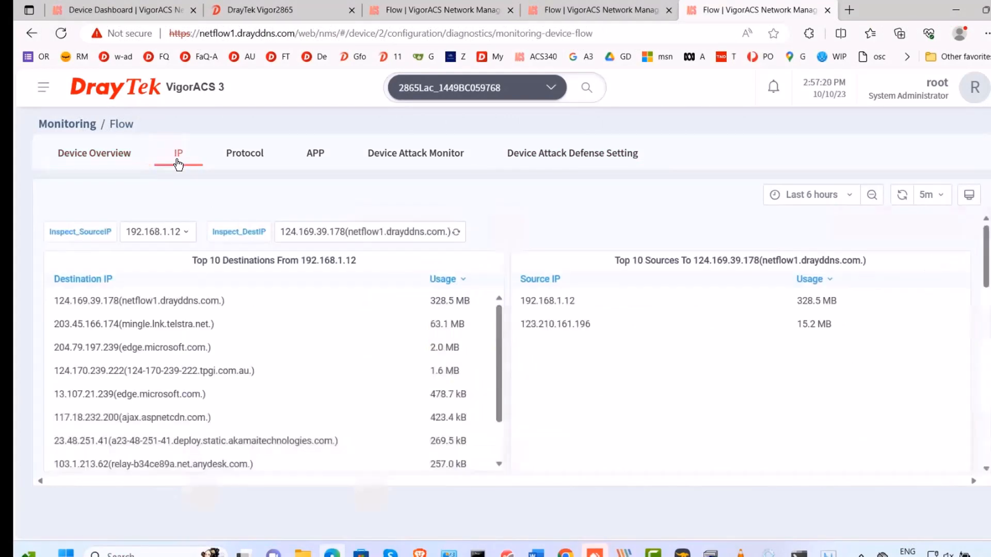
click(190, 232)
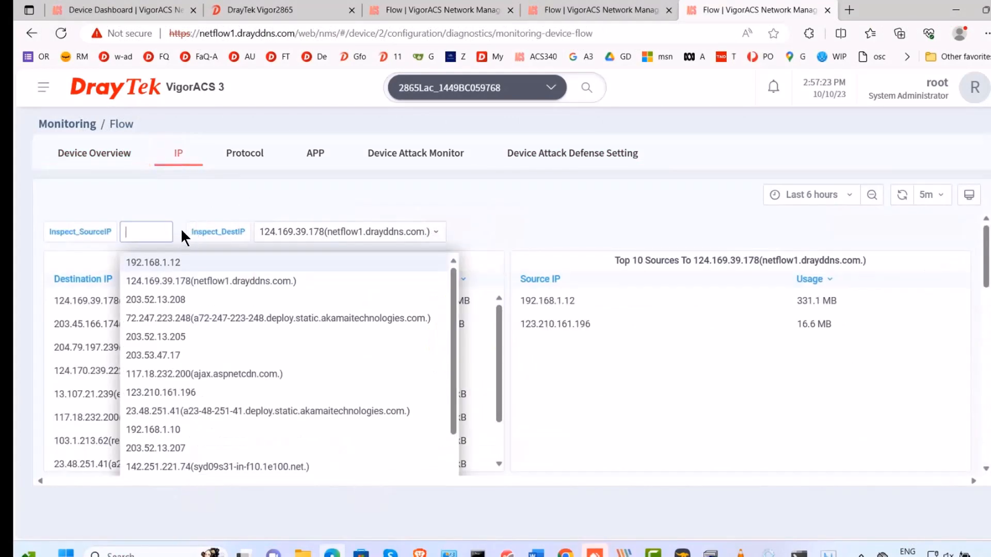
click(178, 261)
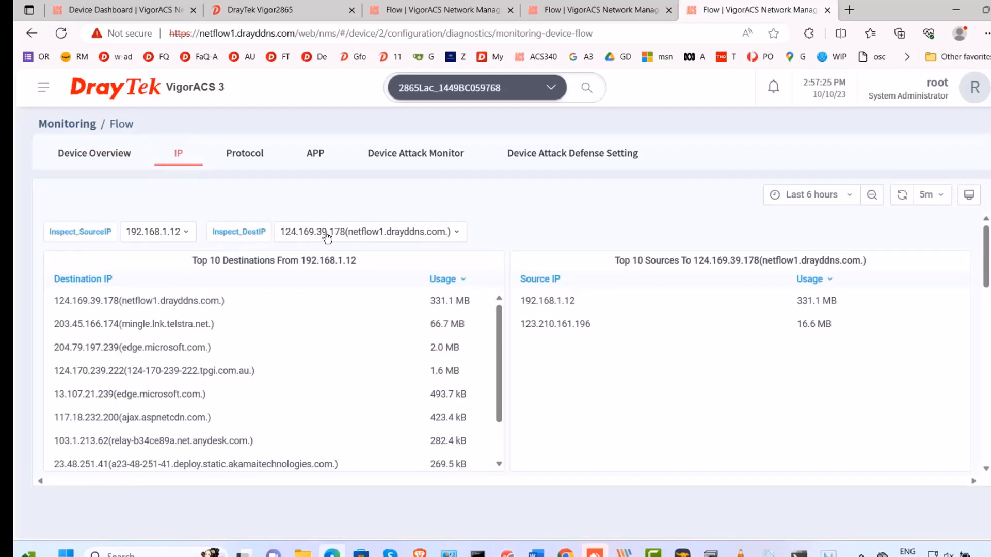
click(354, 319)
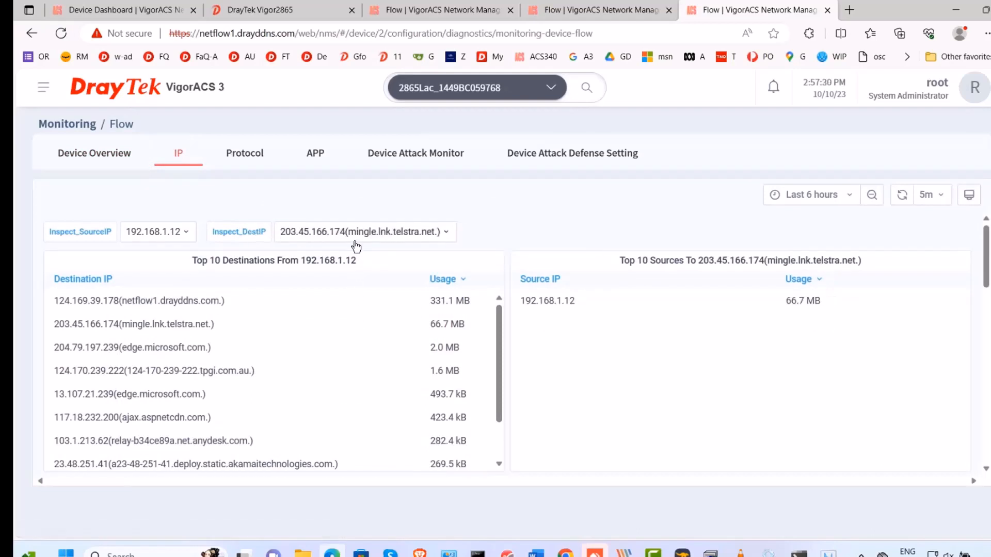
- Switch the inspected destination to 124.169.39.178 (netflow1.drayddns.com.) and review the IP usage lists and time range options
click(445, 231)
click(413, 265)
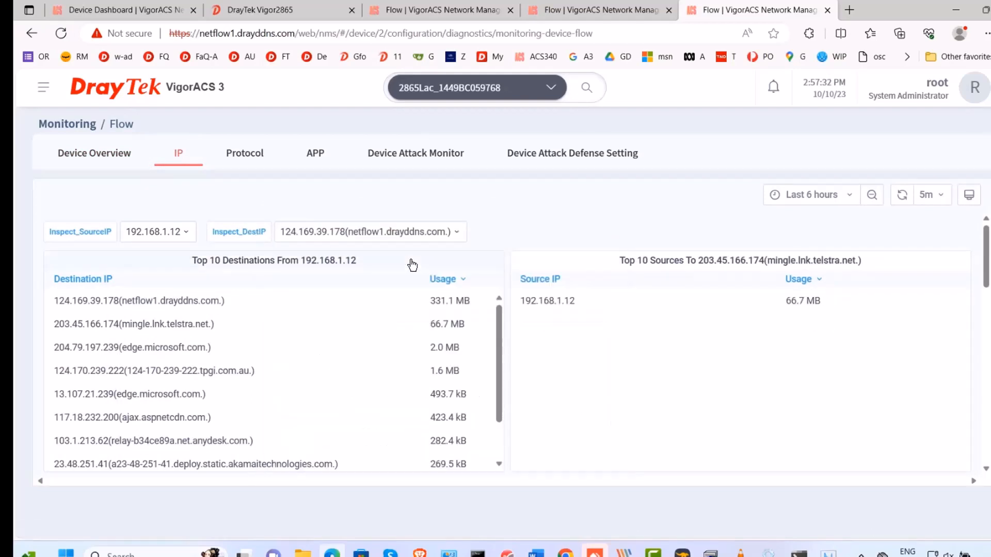
scroll(268, 319, down, 2)
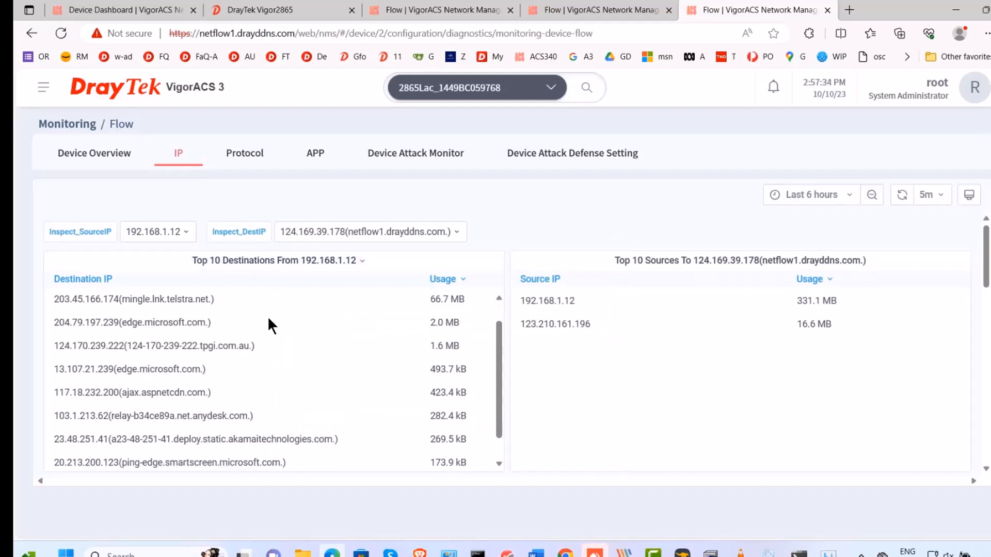
scroll(310, 325, down, 3)
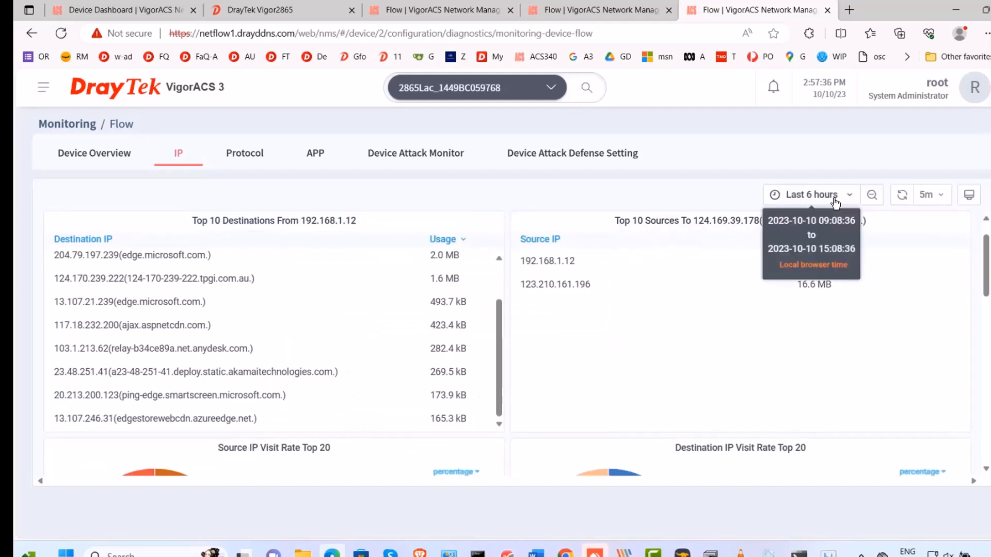
click(836, 203)
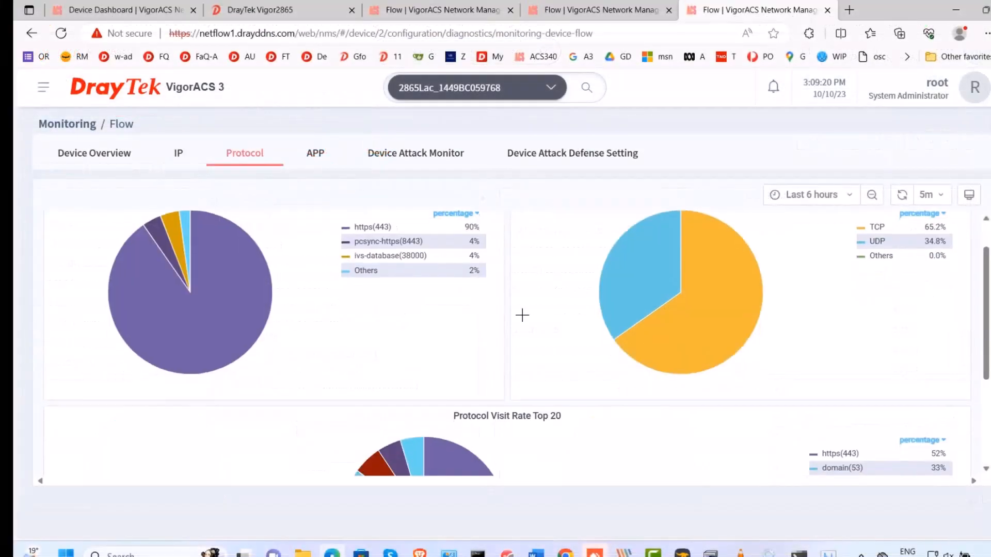
- Examine the protocol usage, L3 protocol visit rate and top 20 protocol visit rate charts
scroll(521, 315, down, 2)
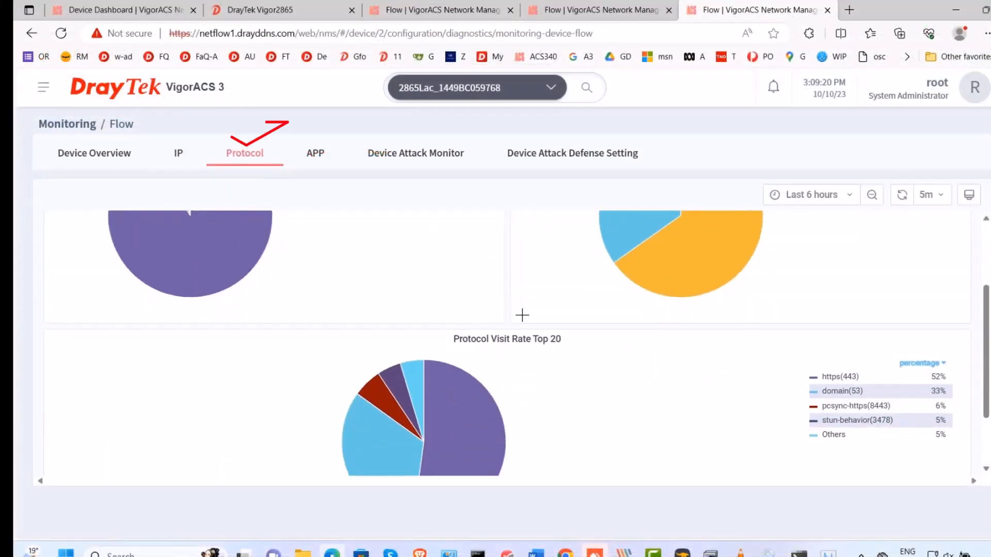
scroll(522, 315, down, 2)
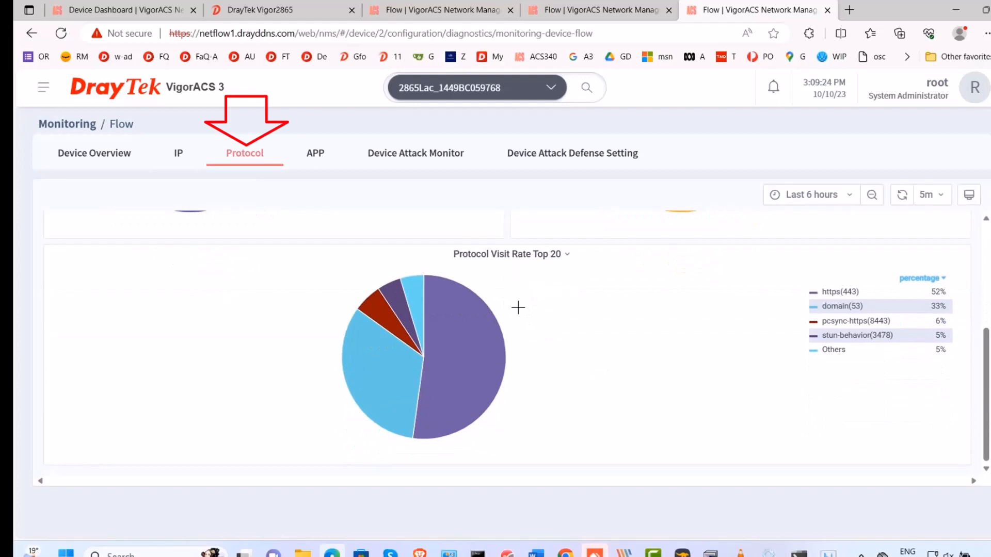
scroll(520, 311, up, 4)
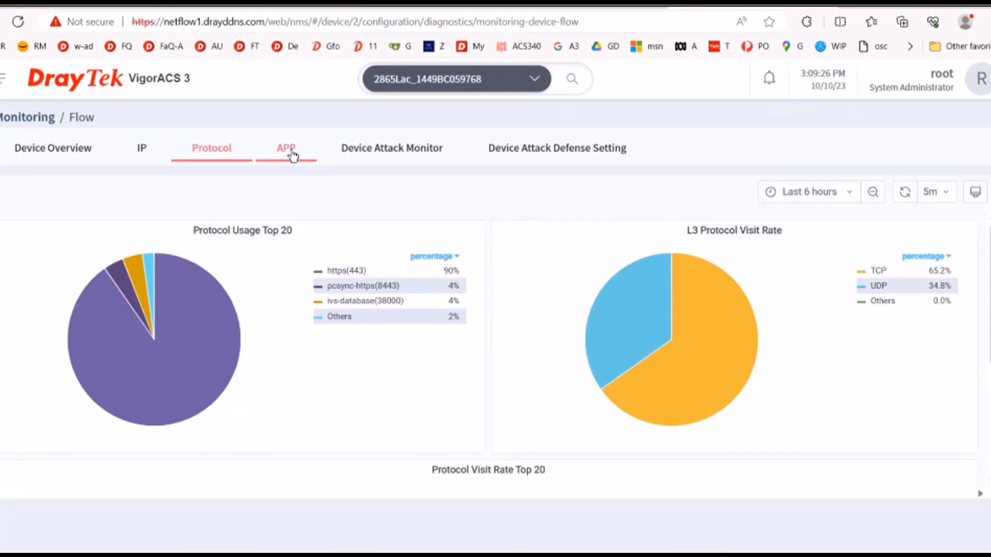
- Examine the APP usage and visit rate charts, and the packet and flood graphs and logs in the Device Attack Monitor
click(290, 151)
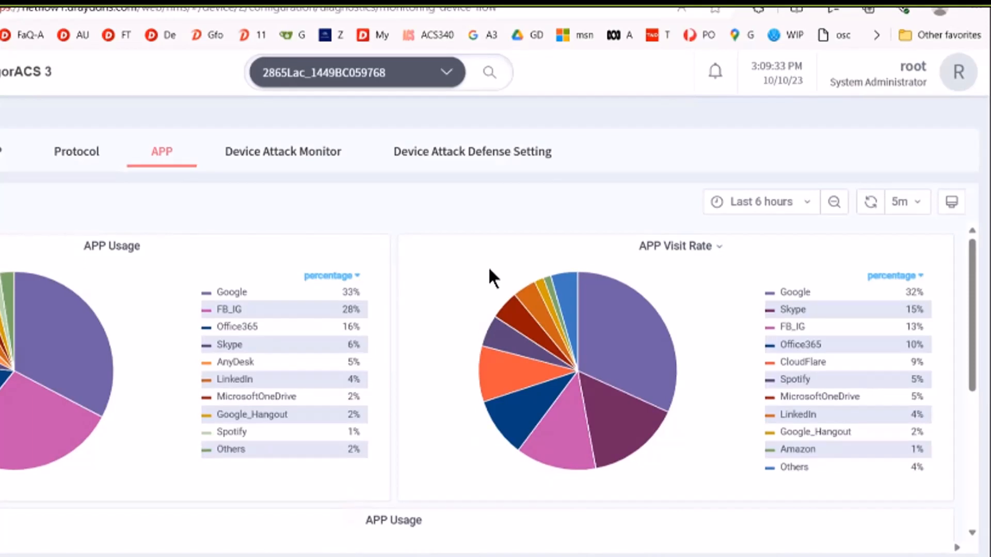
click(294, 151)
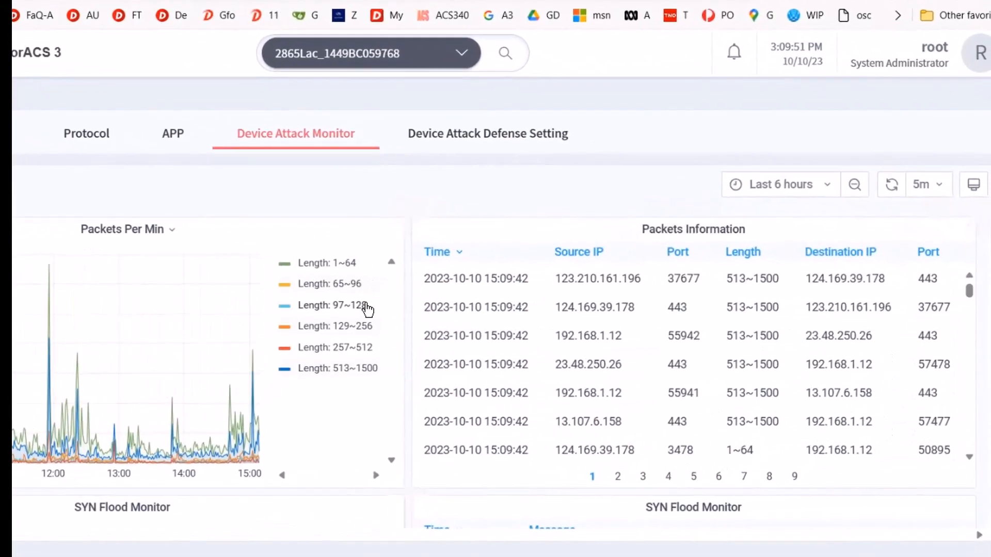
scroll(367, 310, down, 2)
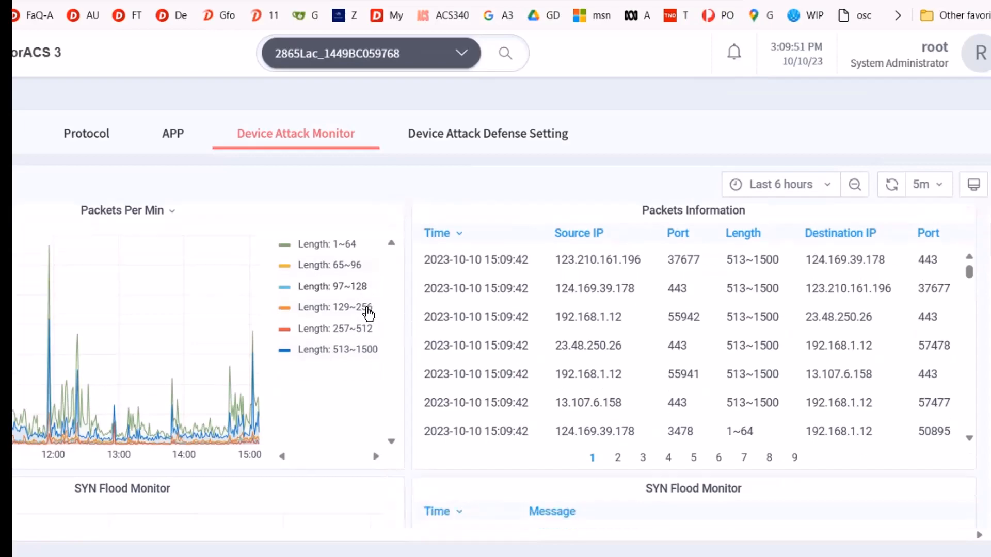
scroll(369, 314, down, 3)
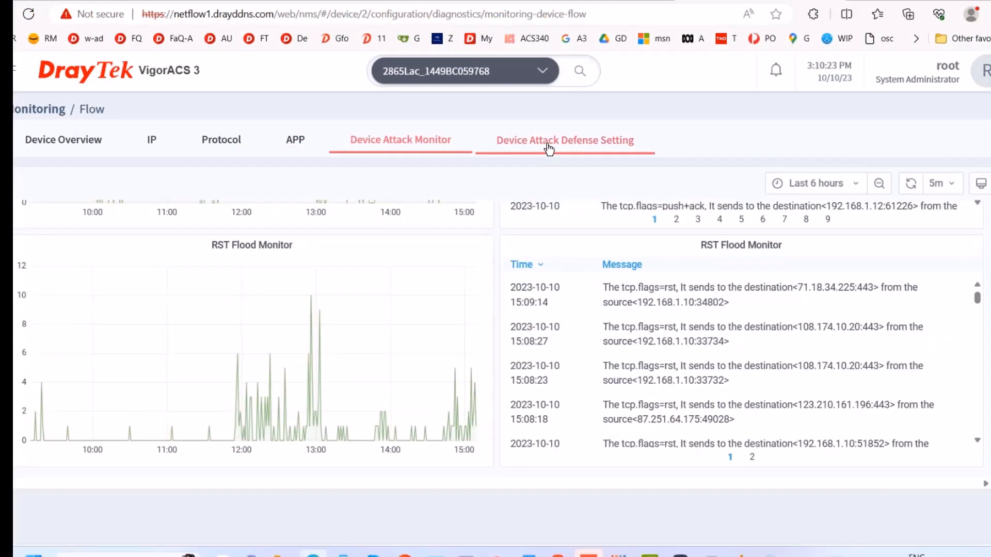
- Review the Device Attack Defense settings, including the upstream frequency options, the device, source and destination flow volumes, and the flood thresholds
click(558, 141)
click(403, 281)
click(413, 279)
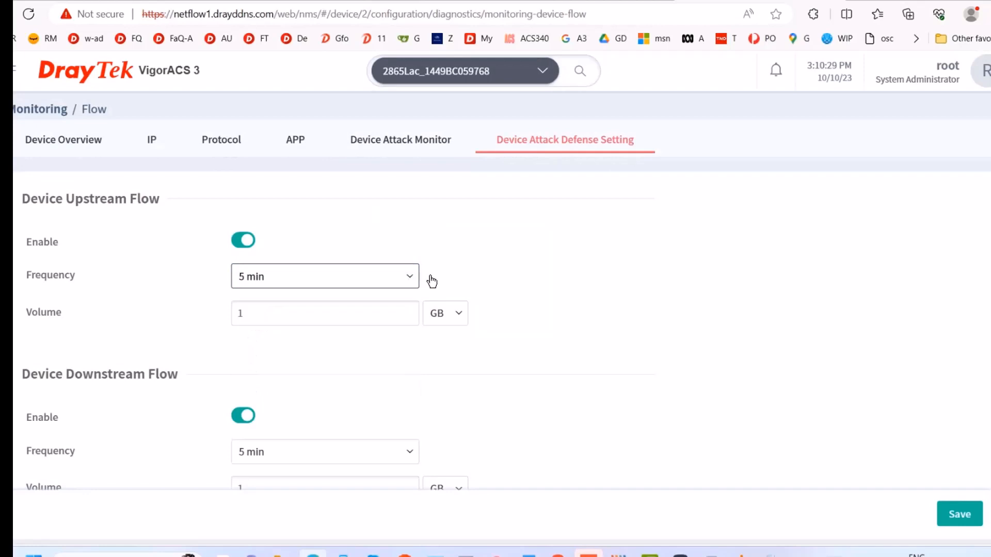
scroll(543, 294, down, 3)
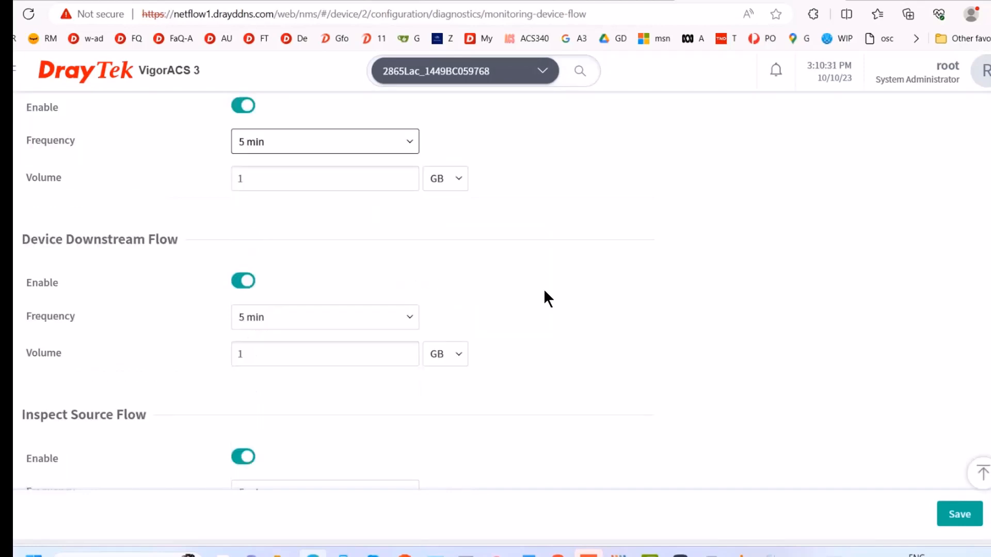
scroll(544, 291, down, 5)
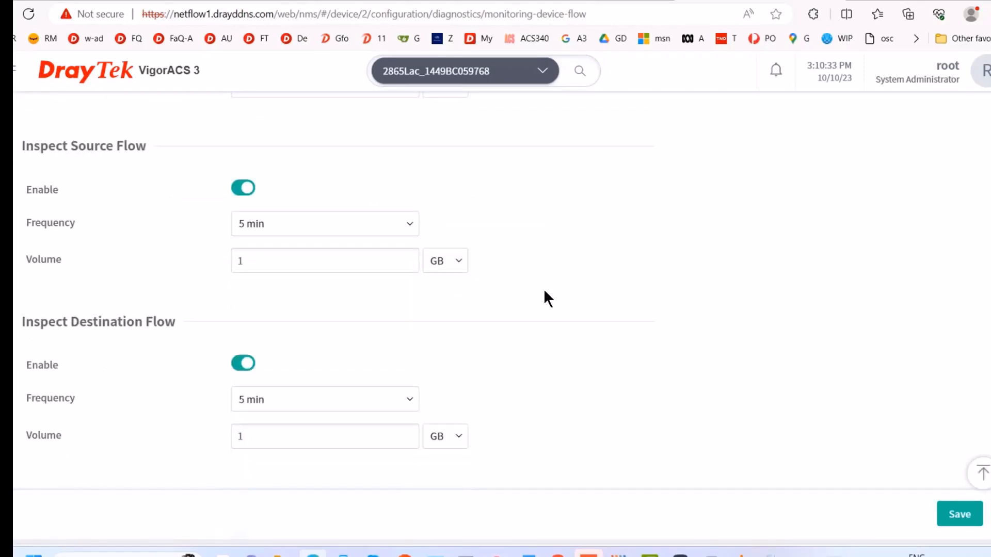
scroll(548, 298, down, 4)
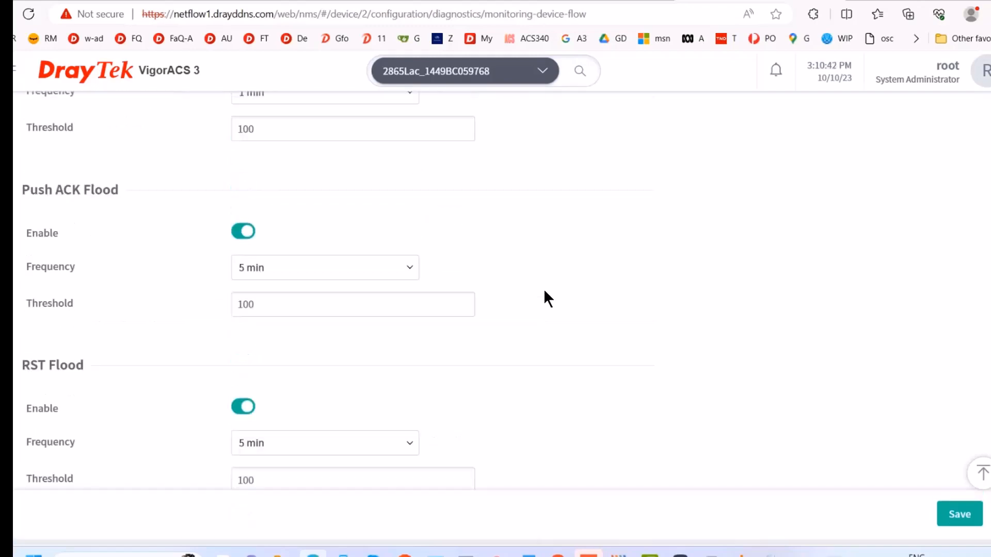
scroll(544, 299, up, 10)
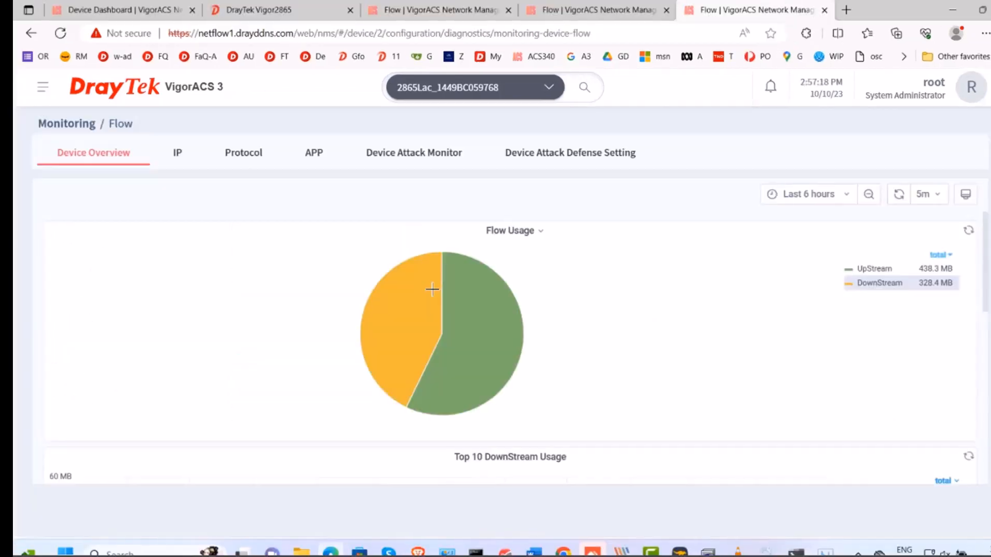